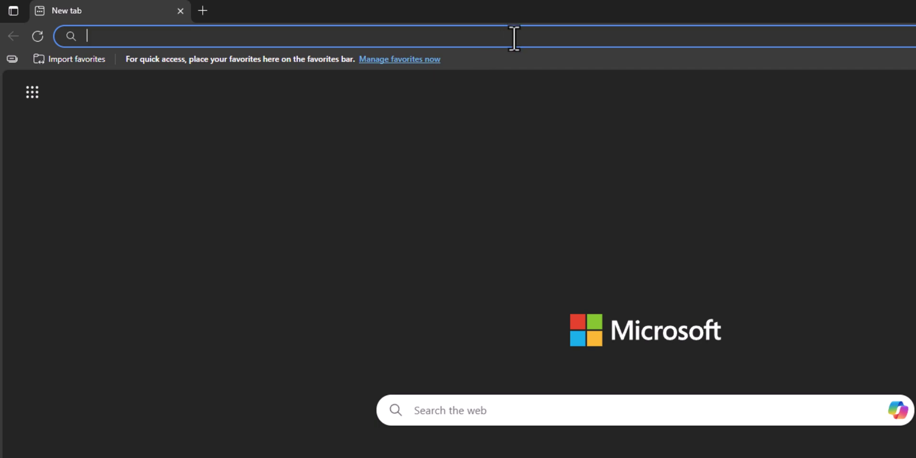
# Step: Search 'winlibs' in Edge and open the WinLibs GCC+MinGW-w64 compiler website
pyautogui.write('win')
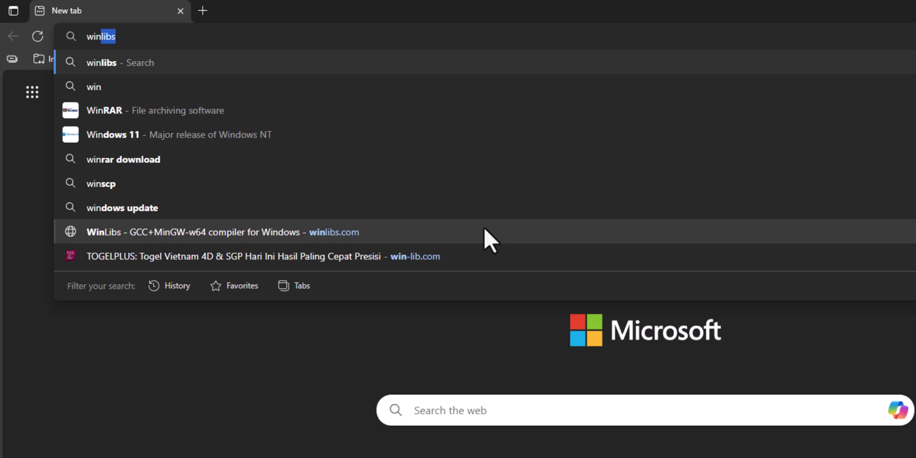
pyautogui.click(484, 231)
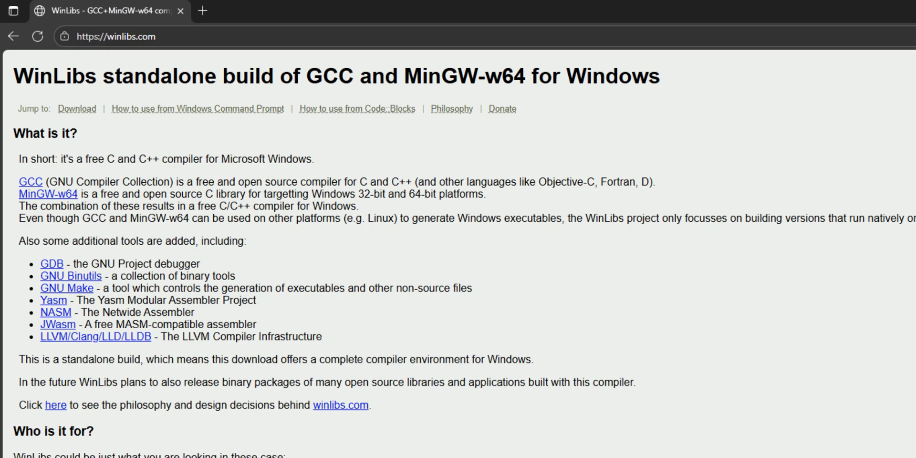
# Step: Download the GCC 15.2.0 Win64 zip archive and show it in the Downloads folder
pyautogui.scroll(-19, 895, 234)
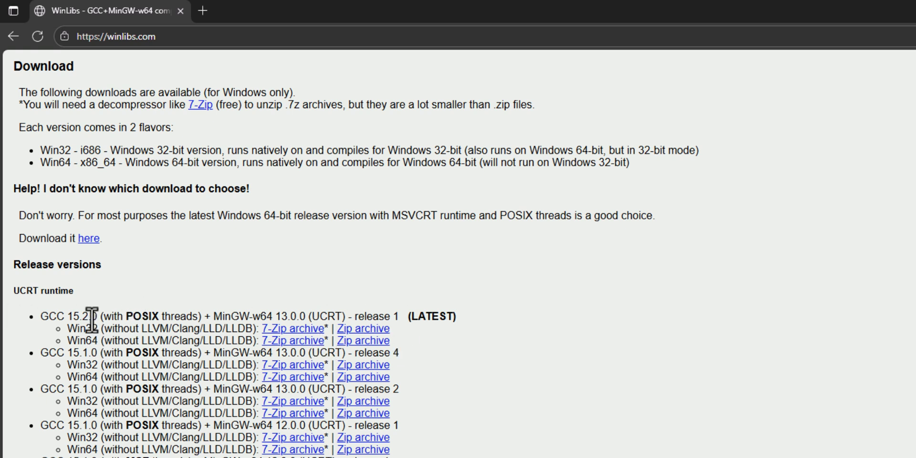
pyautogui.click(378, 342)
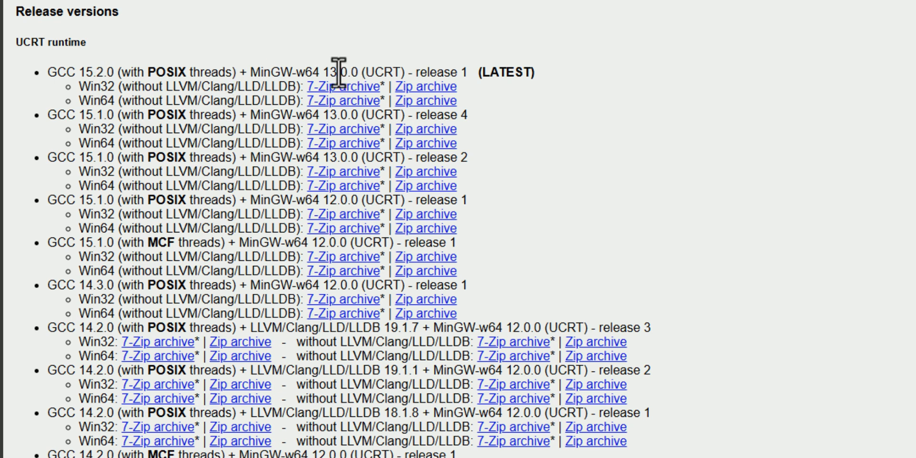
pyautogui.click(426, 101)
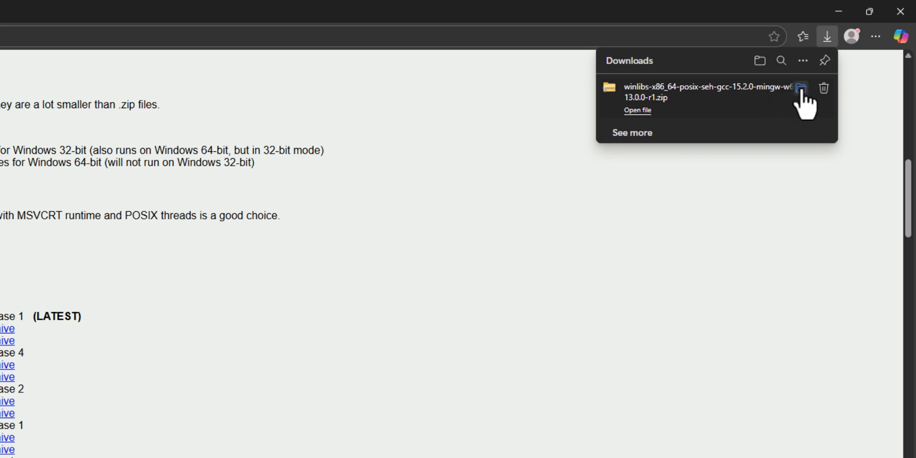
pyautogui.click(801, 89)
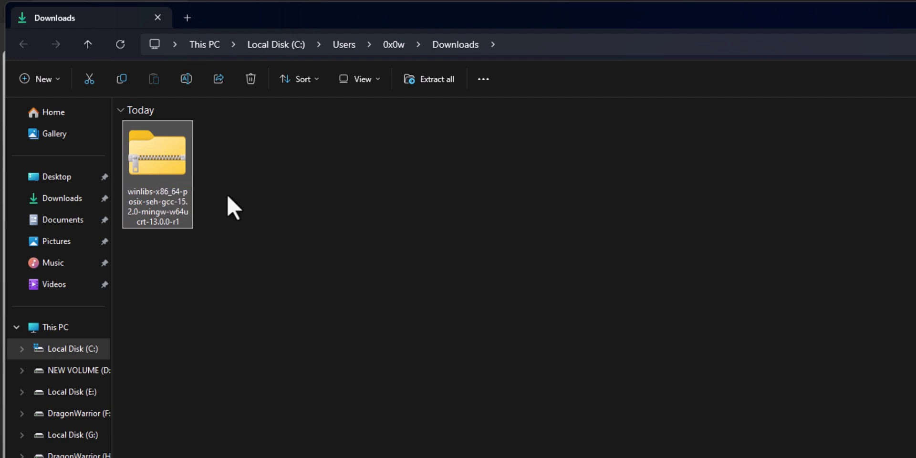
# Step: Extract the WinLibs zip to Local Disk (C:) using Extract All with a browsed destination
pyautogui.hotkey('shift', 'F10')
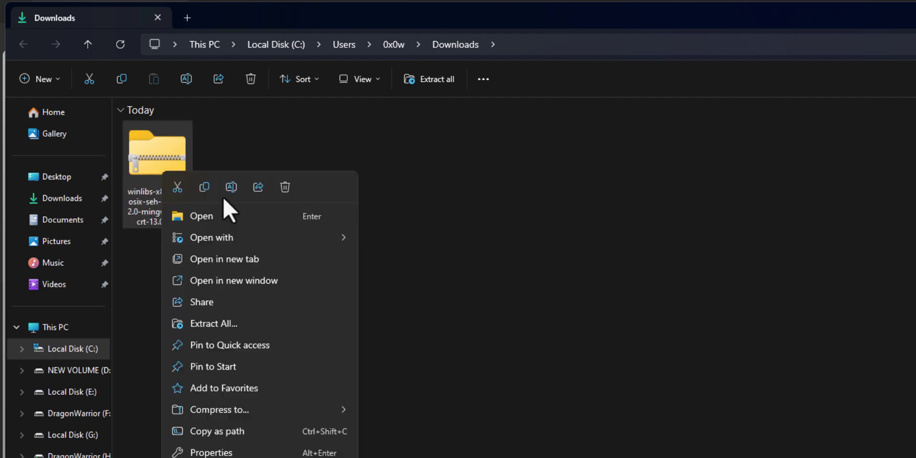
pyautogui.click(252, 323)
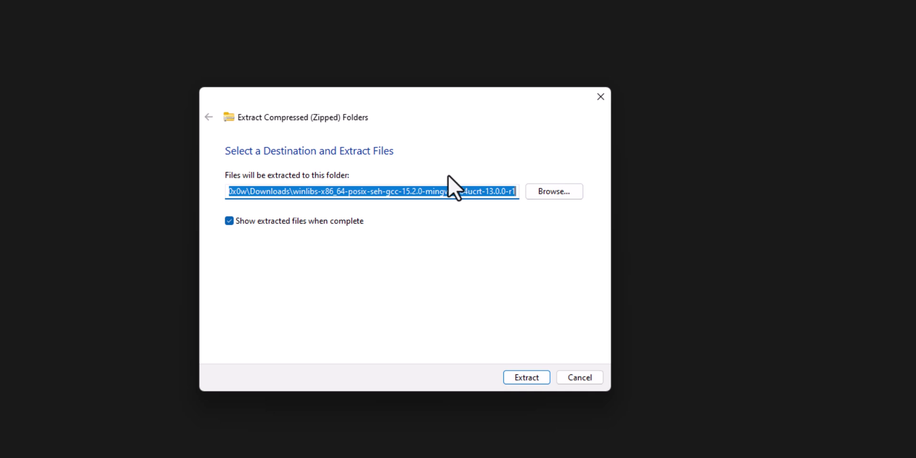
pyautogui.click(549, 193)
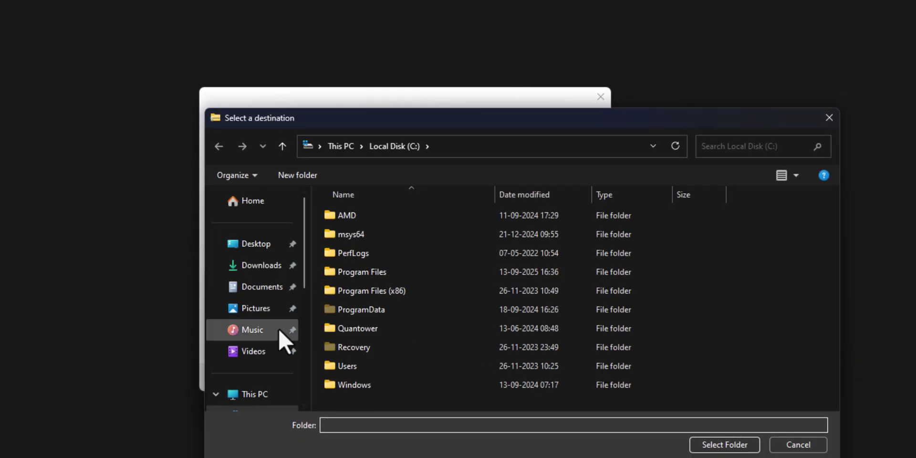
pyautogui.scroll(-3, 284, 329)
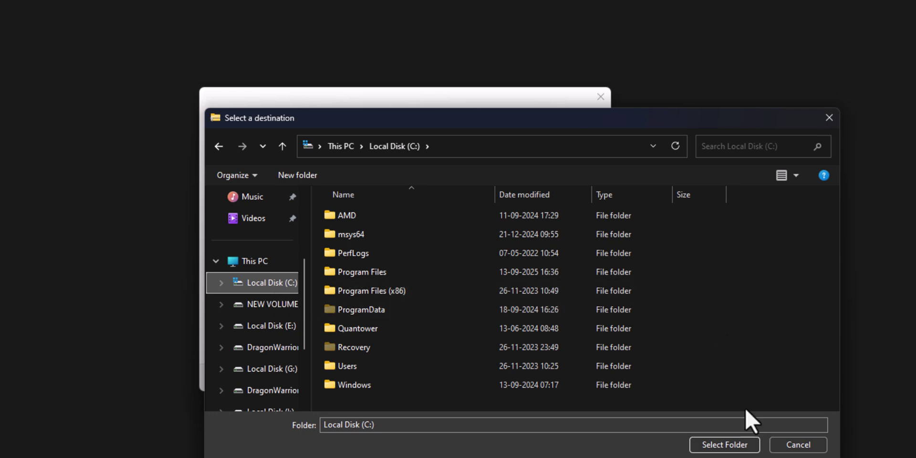
pyautogui.click(730, 445)
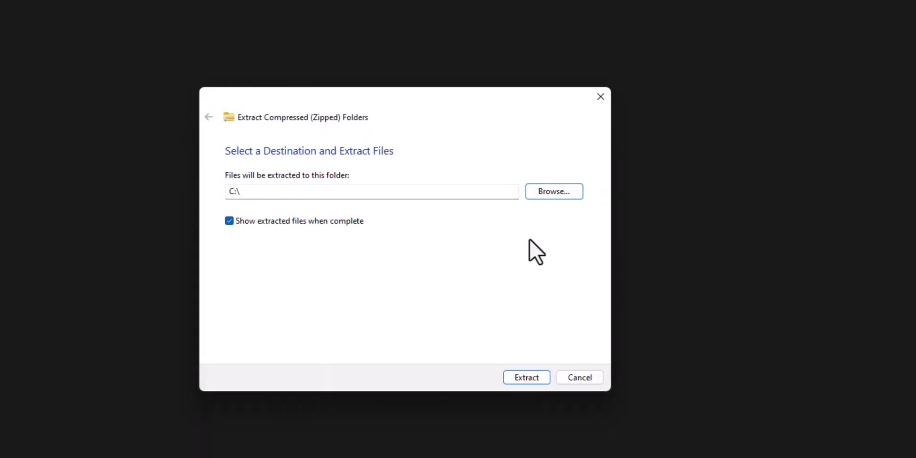
pyautogui.click(526, 377)
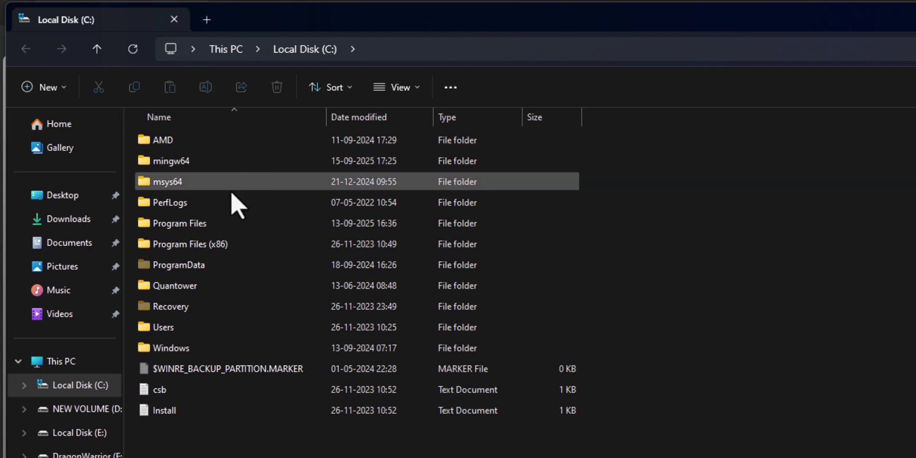
# Step: Open C:\mingw64 and then its bin folder to view the GCC tools
pyautogui.moveTo(210, 165)
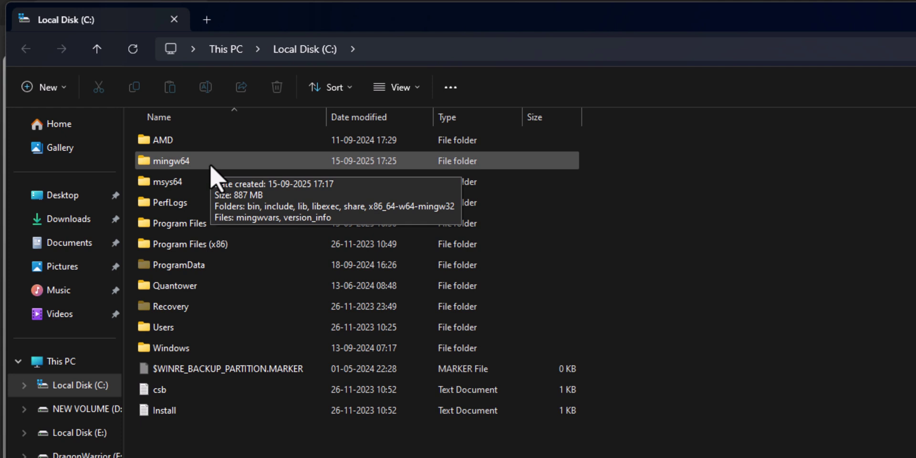
pyautogui.doubleClick(210, 166)
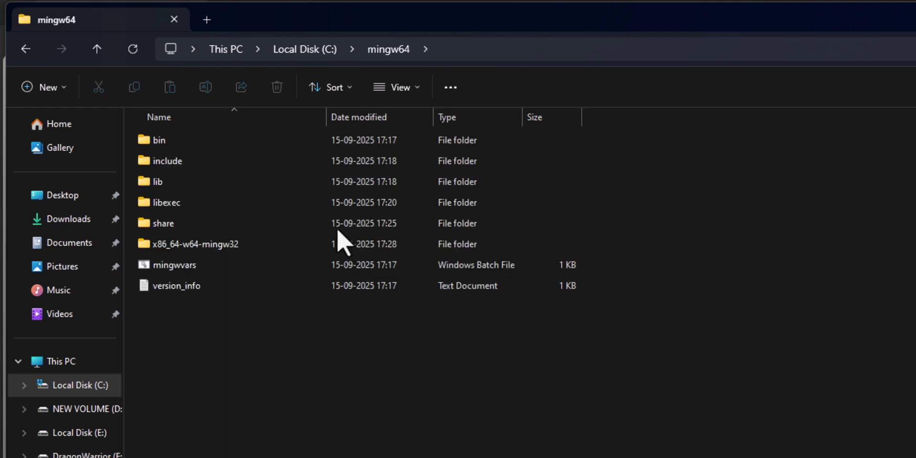
pyautogui.click(190, 143)
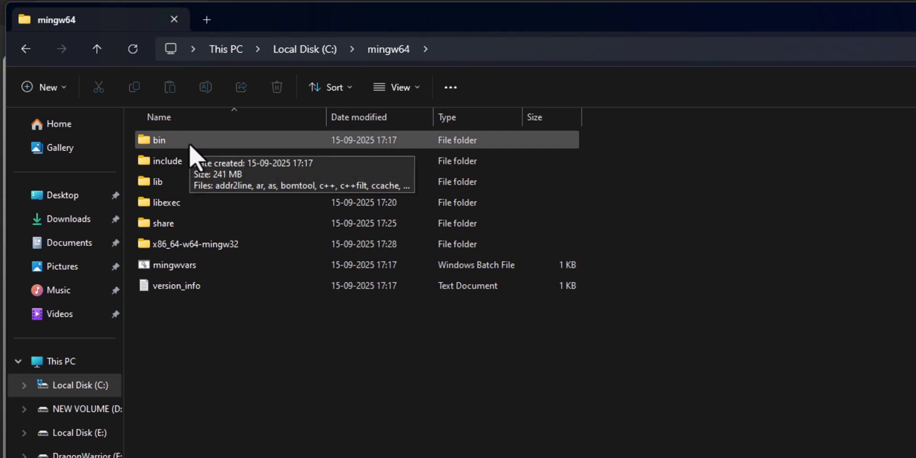
pyautogui.doubleClick(190, 144)
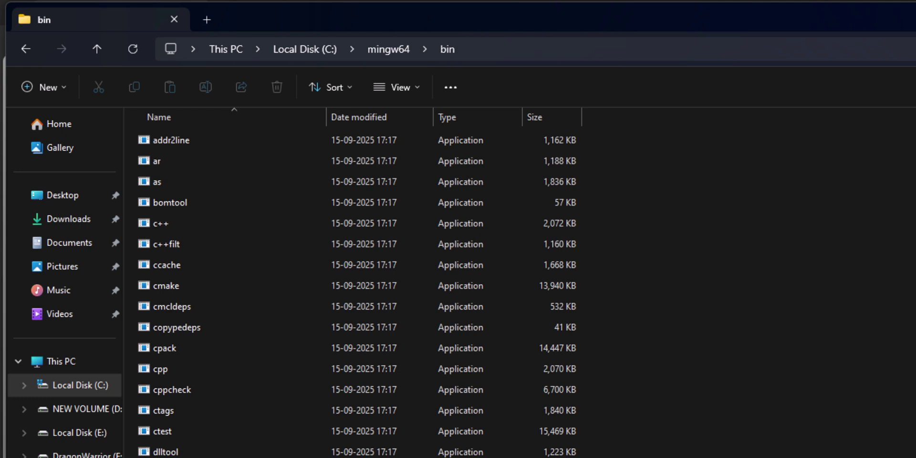
pyautogui.click(246, 269)
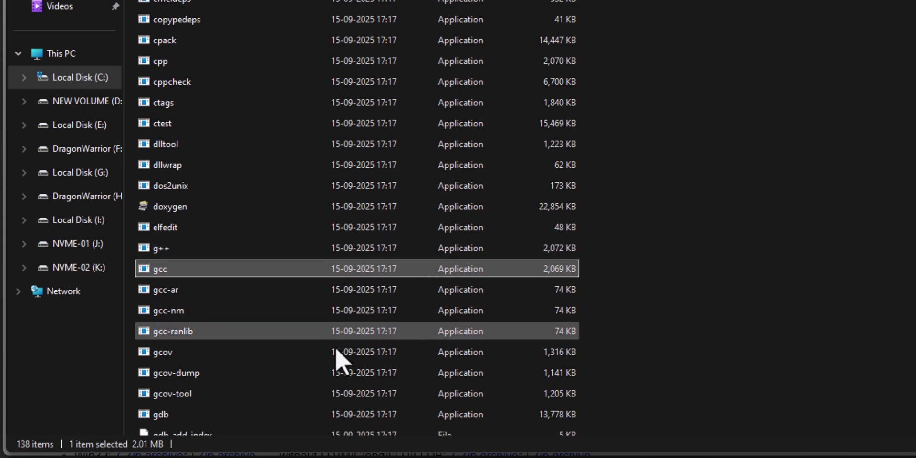
pyautogui.scroll(-1, 443, 266)
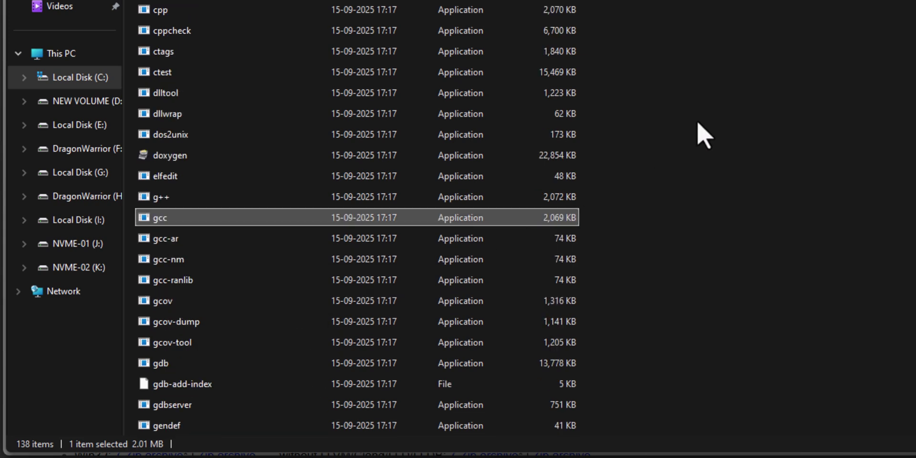
pyautogui.scroll(1, 704, 136)
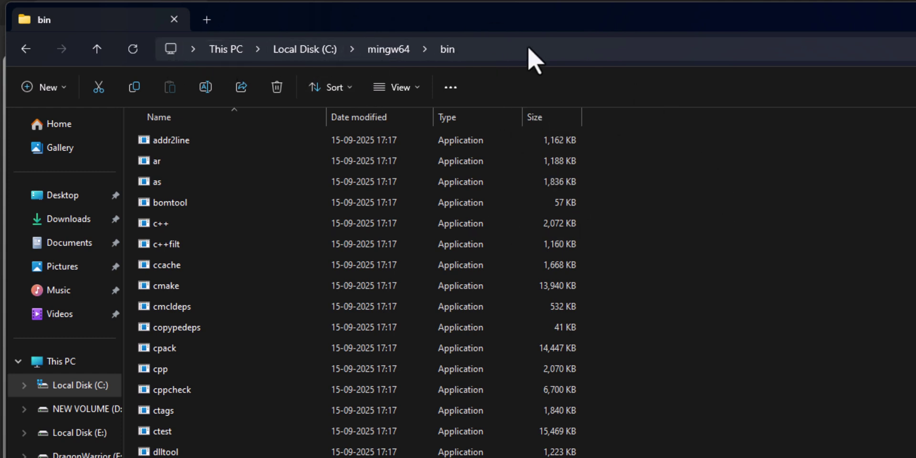
# Step: Copy the C:\mingw64\bin path from the address bar
pyautogui.click(556, 51)
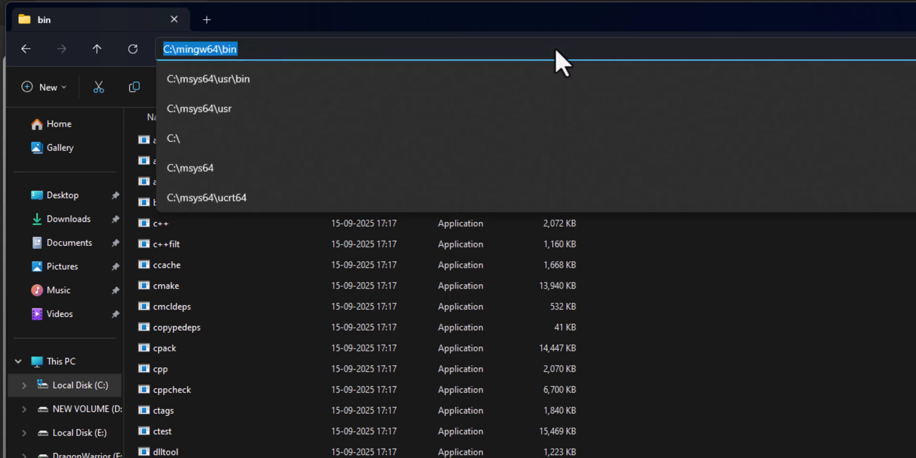
pyautogui.rightClick(227, 50)
pyautogui.click(282, 90)
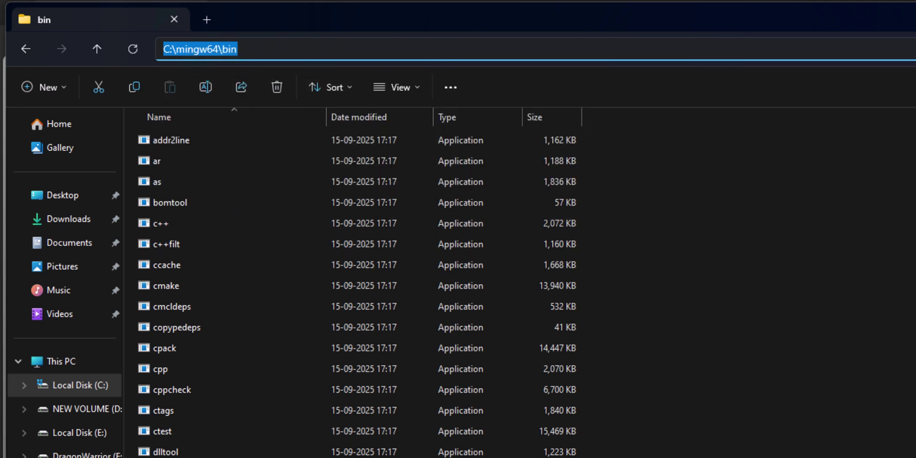
# Step: Open the account's environment variables settings from a Start search for 'edit'
pyautogui.press('super')
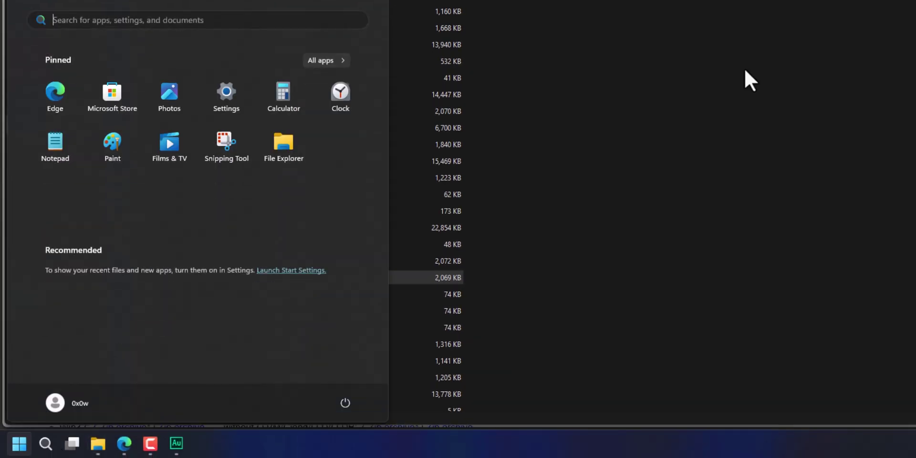
pyautogui.write('edit envir')
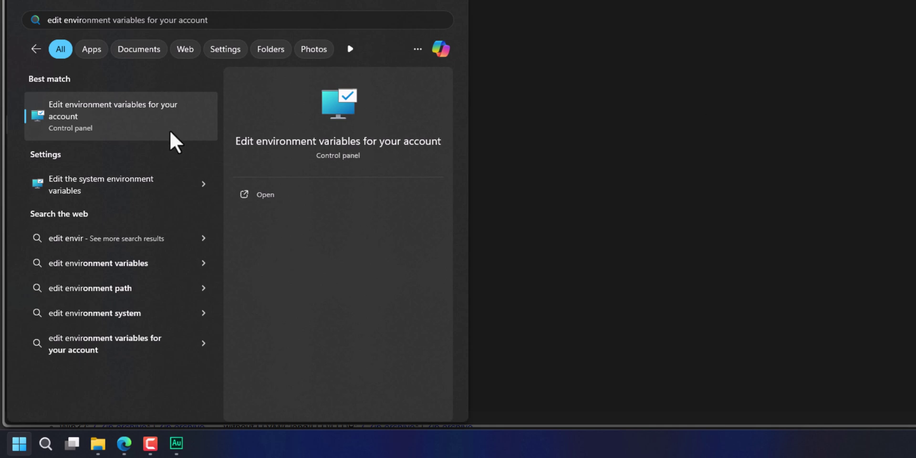
pyautogui.click(132, 115)
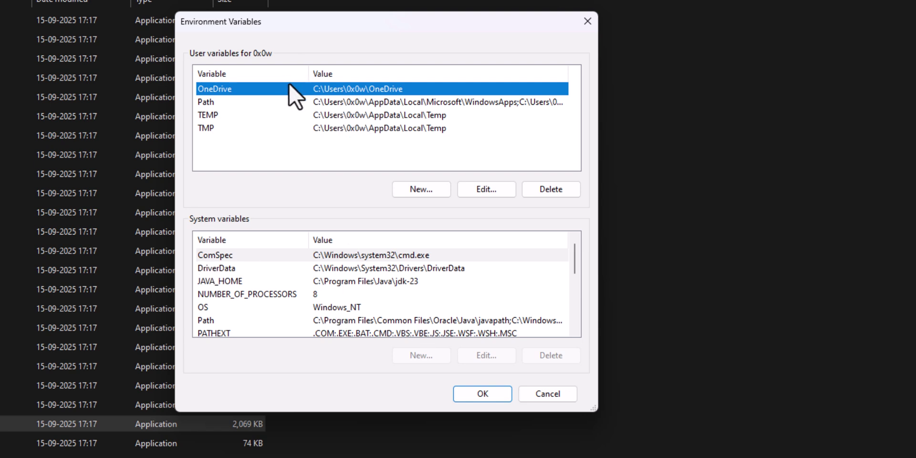
# Step: Add C:\mingw64\bin as a new user Path entry, save it, and close the bin window
pyautogui.click(235, 104)
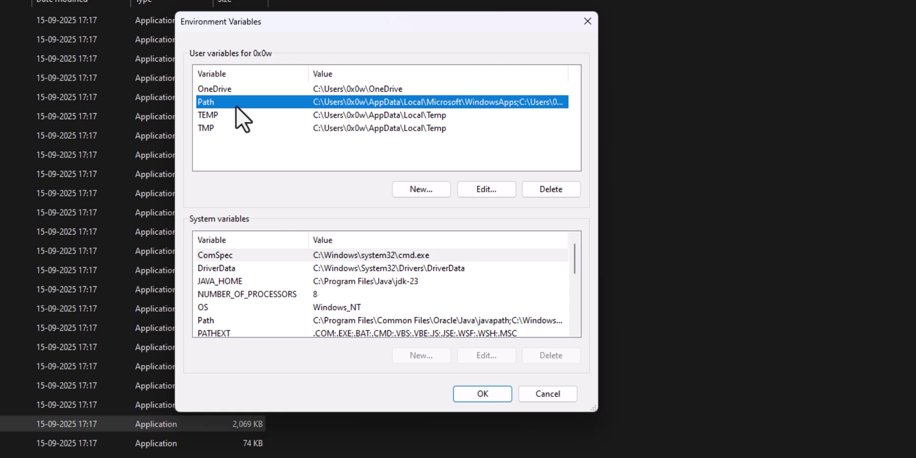
pyautogui.click(487, 186)
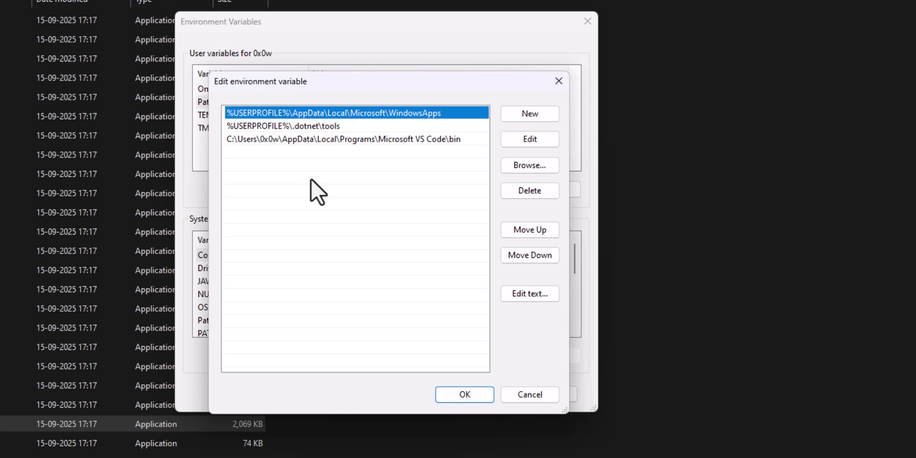
pyautogui.click(532, 118)
pyautogui.rightClick(235, 153)
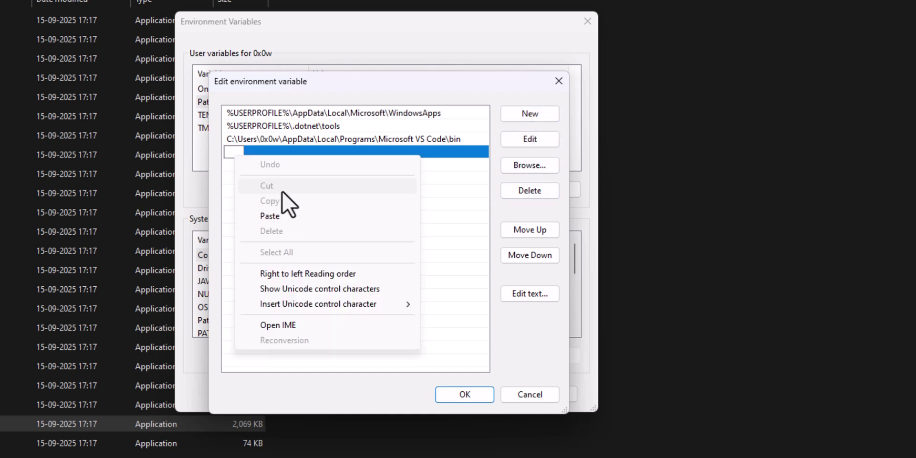
pyautogui.click(270, 216)
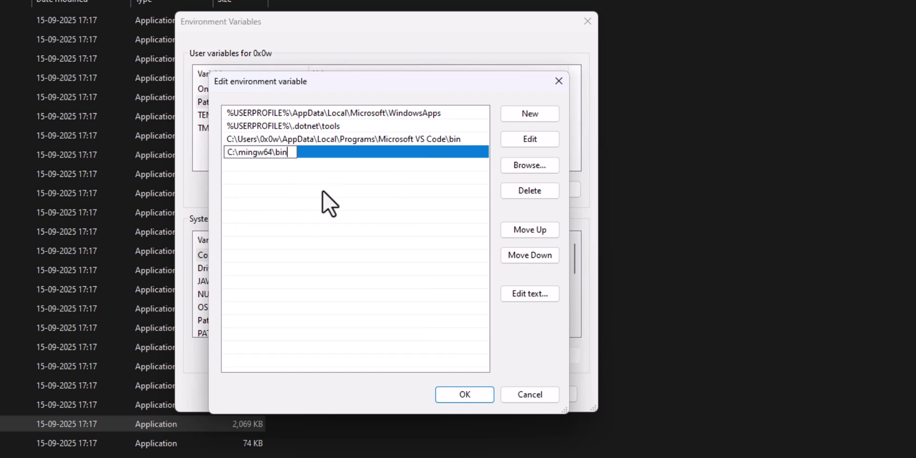
pyautogui.click(299, 249)
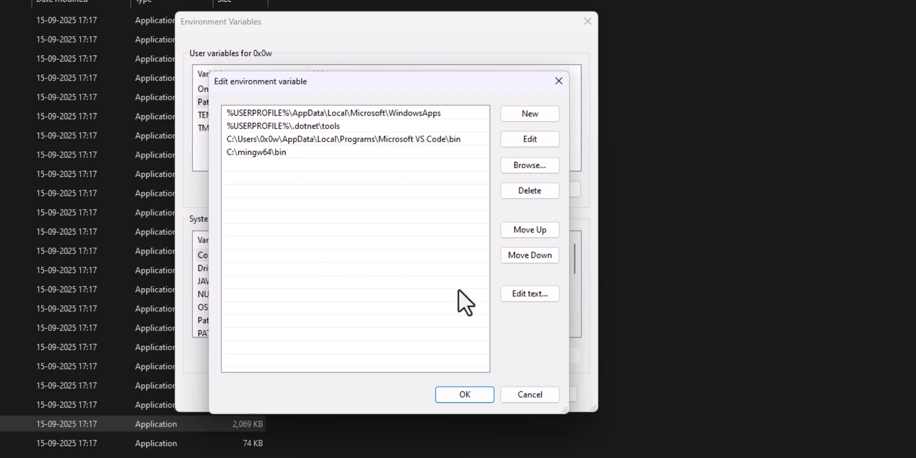
pyautogui.click(470, 398)
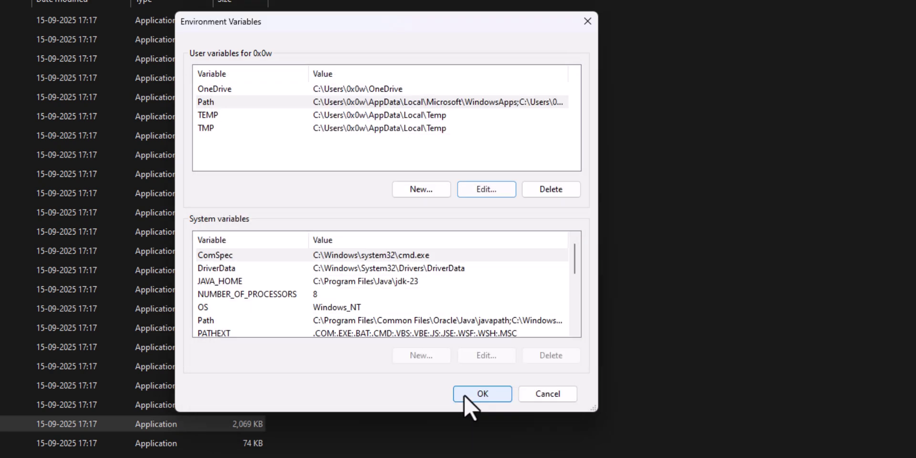
pyautogui.click(482, 395)
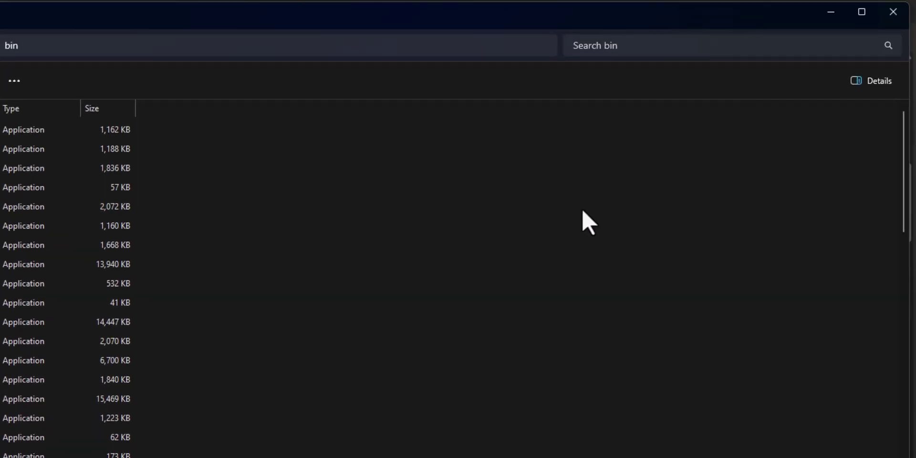
pyautogui.click(896, 18)
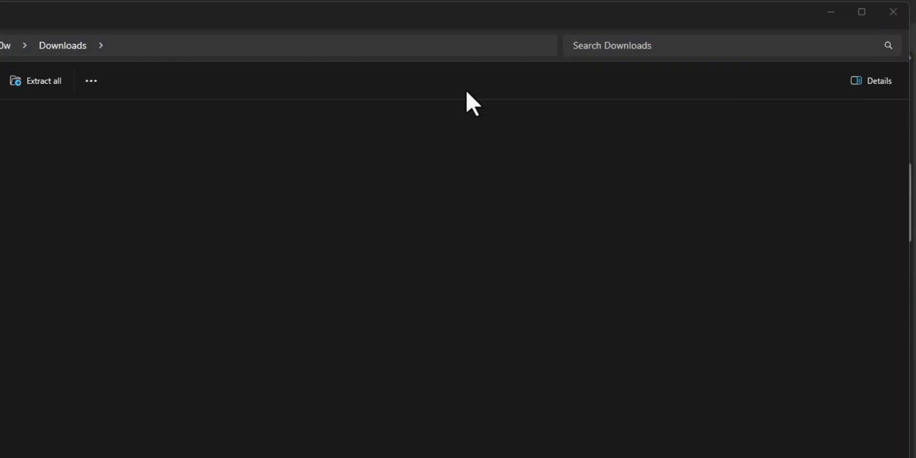
# Step: Close the Downloads and Edge windows, then launch Command Prompt via a Start search for cmd
pyautogui.click(886, 21)
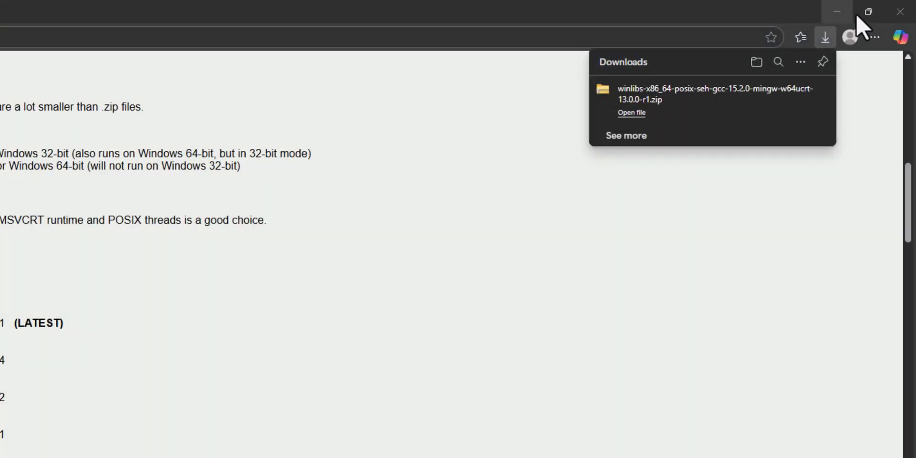
pyautogui.click(895, 11)
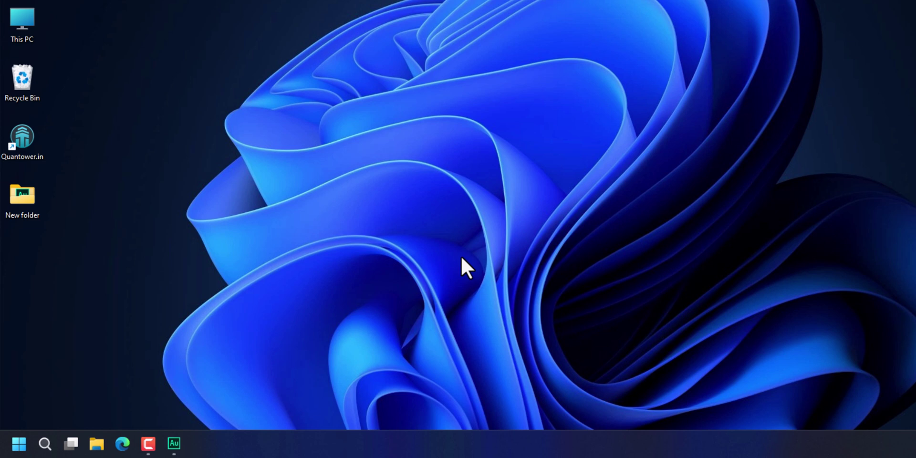
pyautogui.press('super')
pyautogui.press('super')
pyautogui.click(19, 443)
pyautogui.write('cmd')
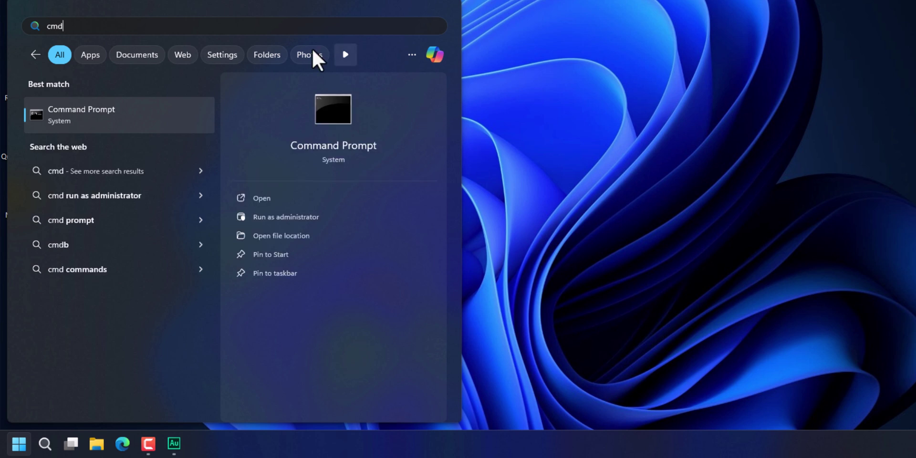
pyautogui.click(137, 119)
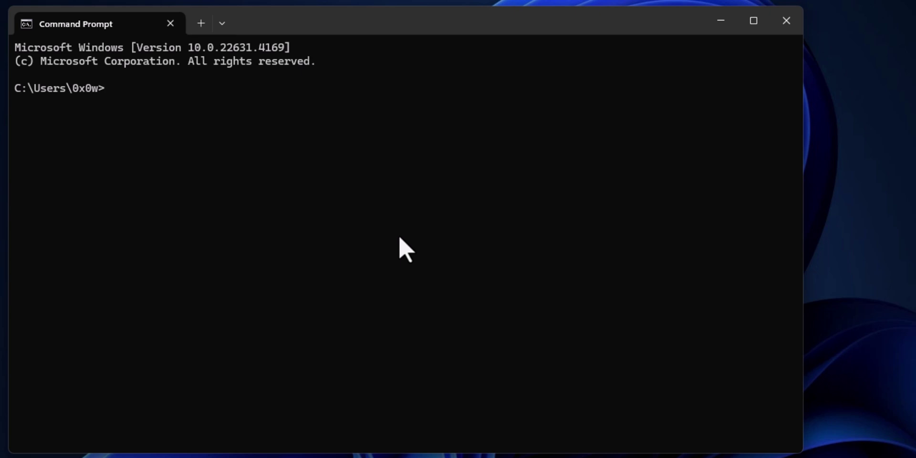
# Step: Run gcc --version, g++ --version and gdb --version to confirm the 15.2.0 toolchain
pyautogui.write('gcc --version')
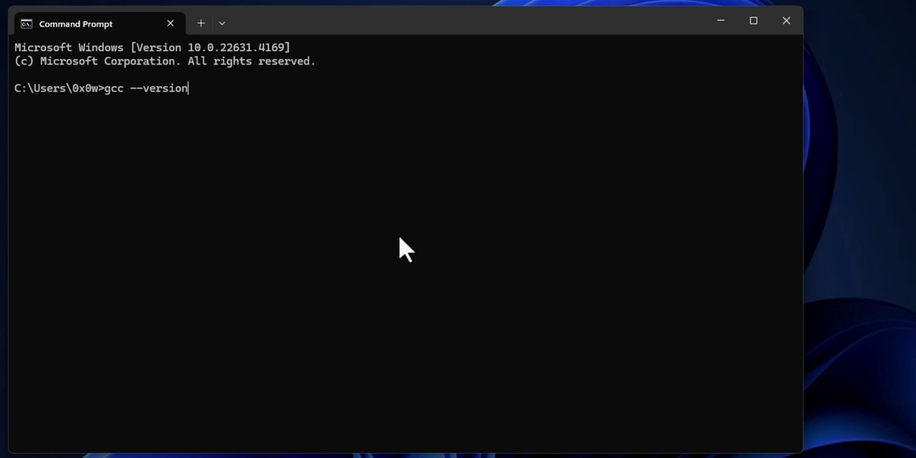
pyautogui.press('Return')
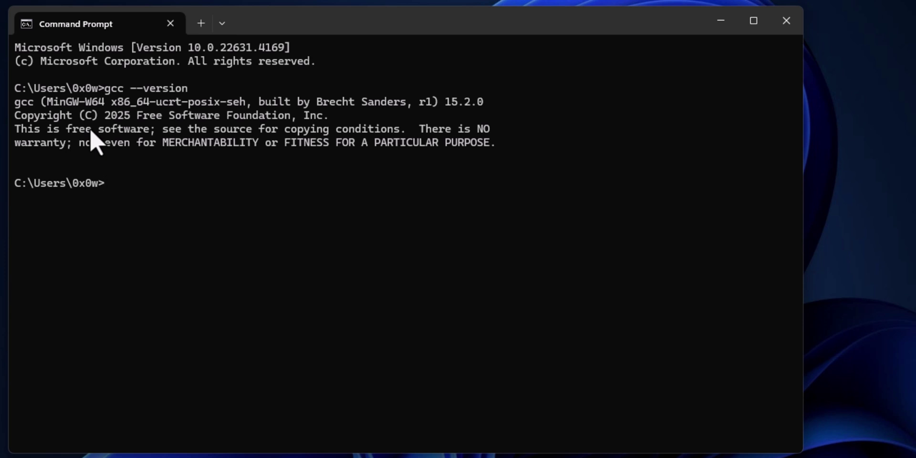
pyautogui.write('g++ --version')
pyautogui.press('Return')
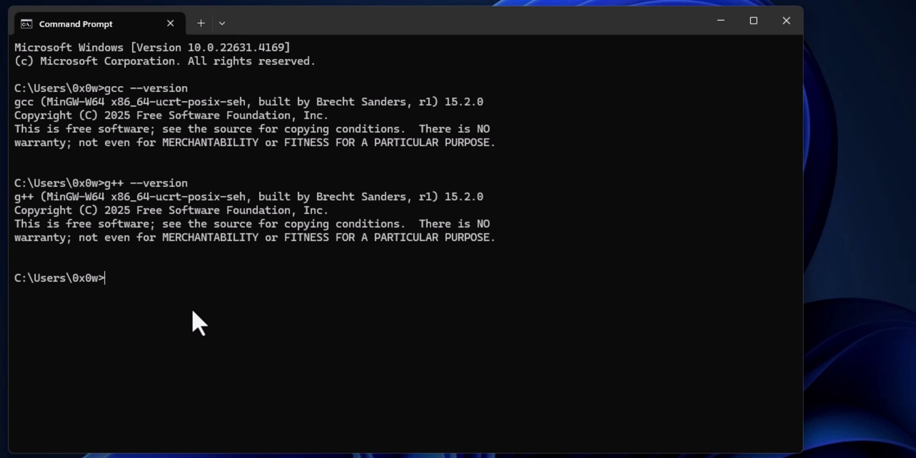
pyautogui.write('gdb --version')
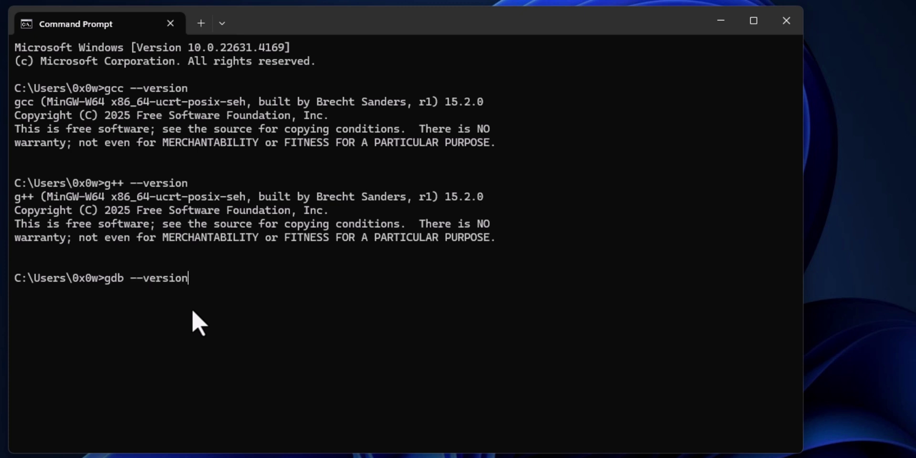
pyautogui.press('Return')
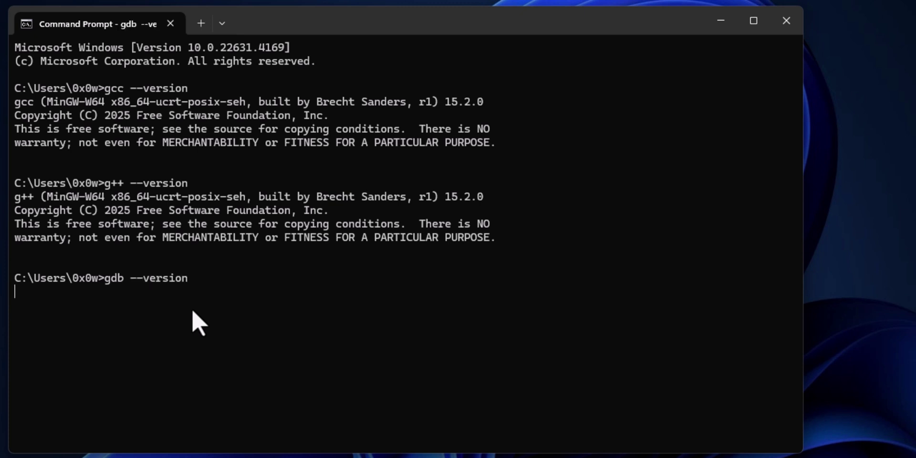